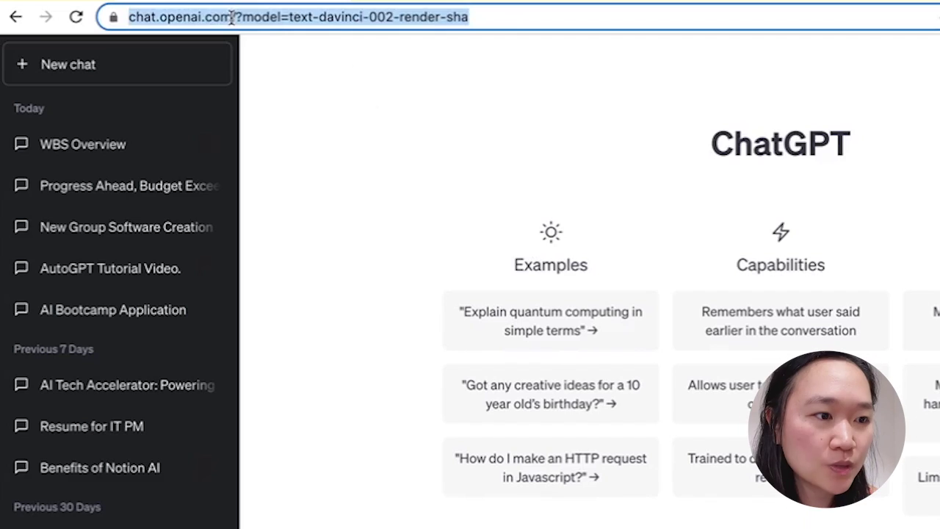
# - Hide the screen-sharing notice and send a request for a personal PMP exam tutor
pyautogui.click(232, 17)
pyautogui.click(409, 247)
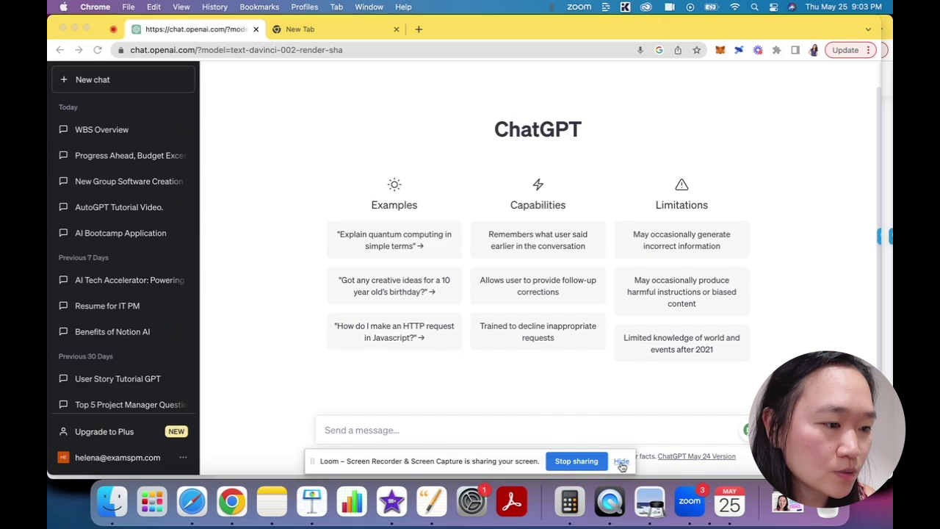
pyautogui.click(621, 463)
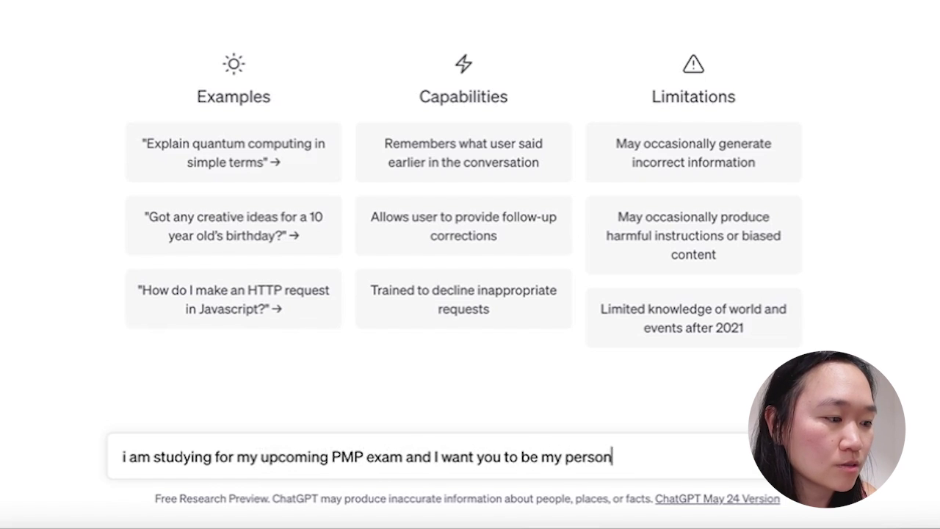
pyautogui.press('Return')
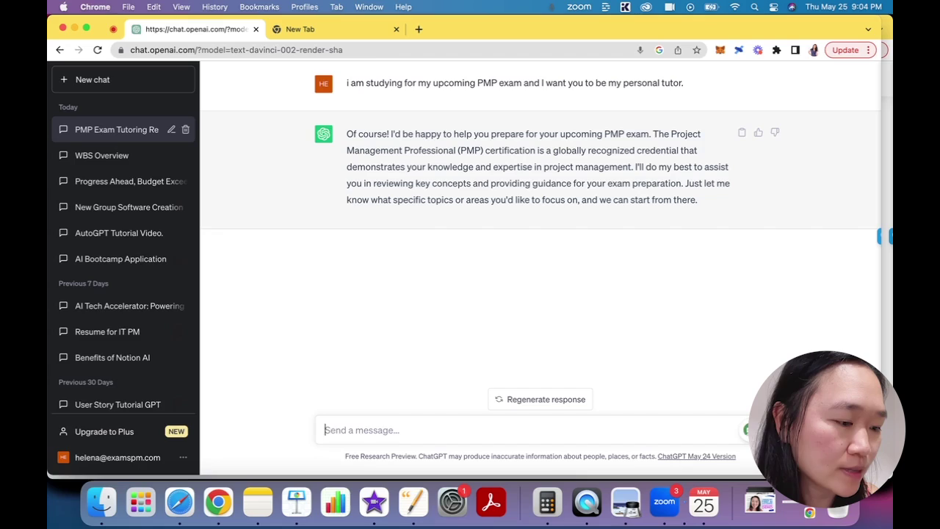
# - Finish and send the question "what's the different leadership styles?"
pyautogui.write('th')
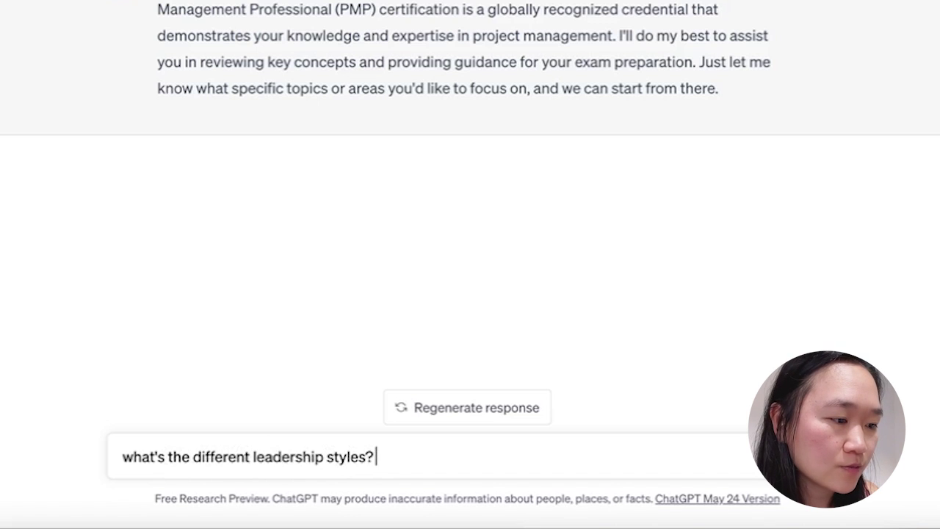
pyautogui.press('Return')
# - Review the eight leadership styles and ask "what is a work breakdown structure"
pyautogui.write('wha')
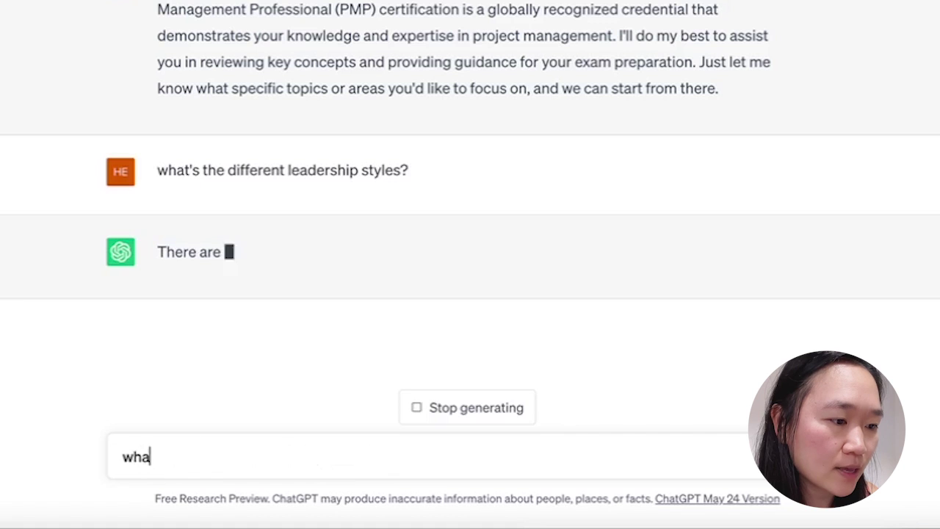
pyautogui.write('t is a work bre')
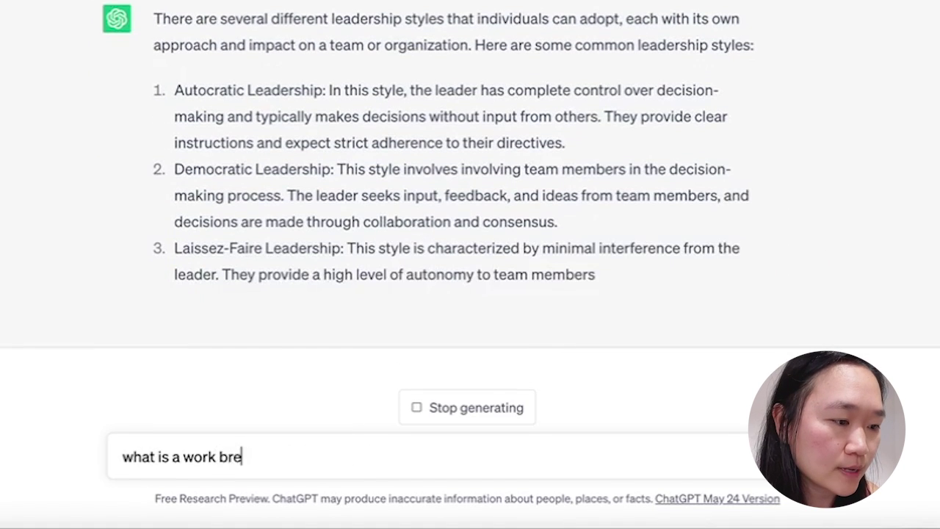
pyautogui.write('akdown structure?')
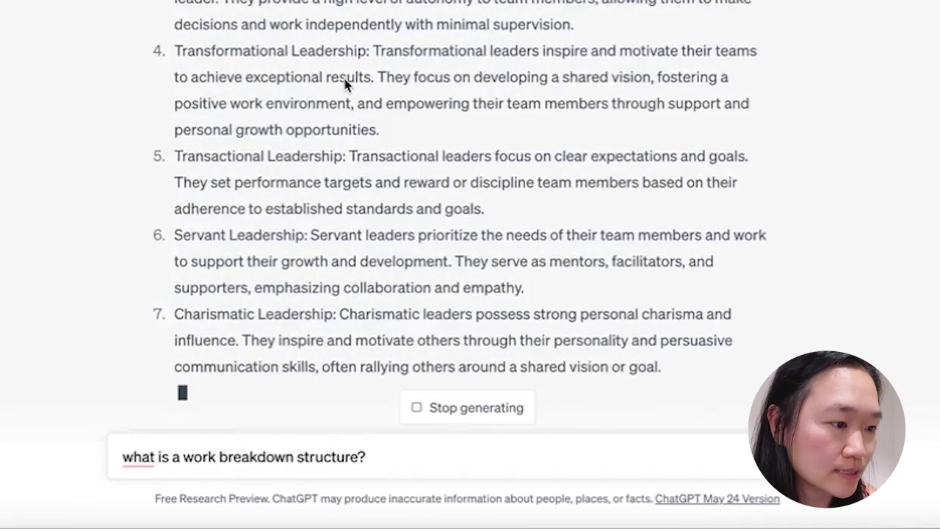
pyautogui.scroll(5, 344, 82)
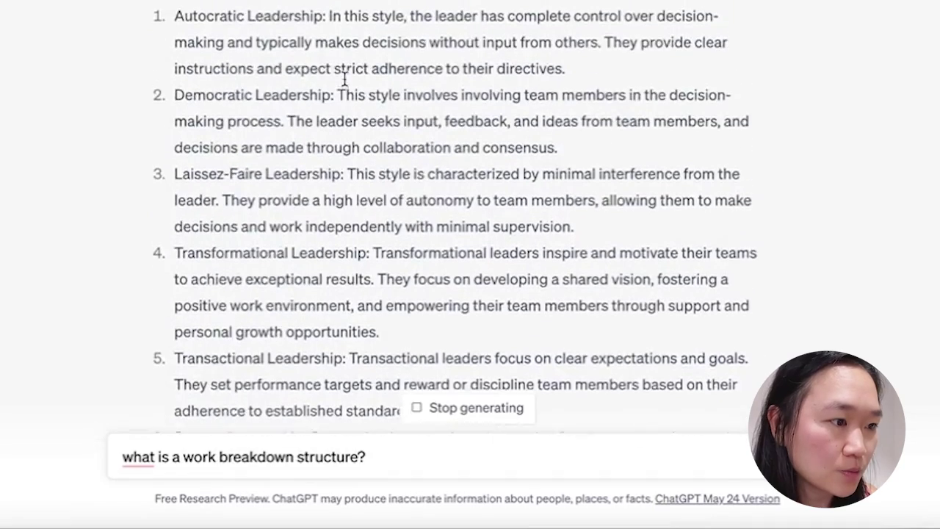
pyautogui.scroll(2, 344, 79)
pyautogui.scroll(-6, 345, 79)
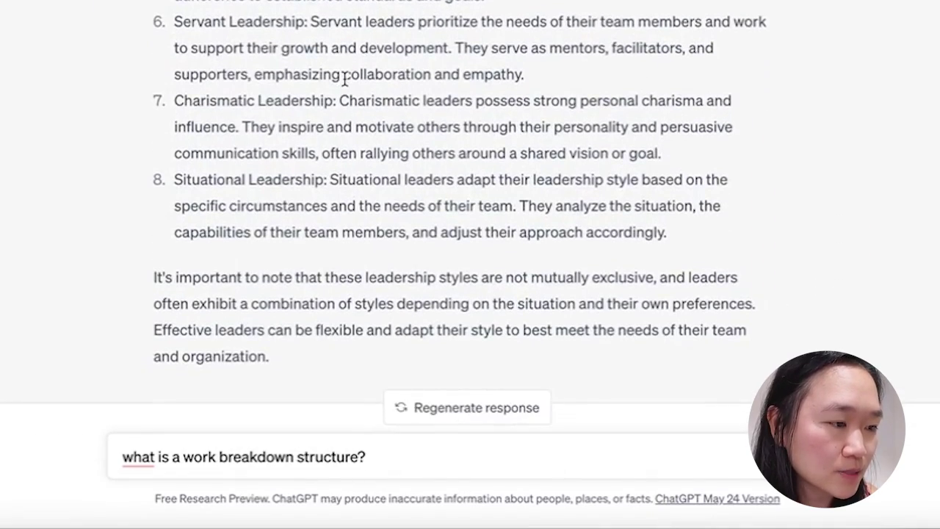
pyautogui.scroll(-1, 344, 78)
pyautogui.scroll(5, 345, 80)
pyautogui.scroll(-5, 346, 84)
pyautogui.scroll(-2, 341, 147)
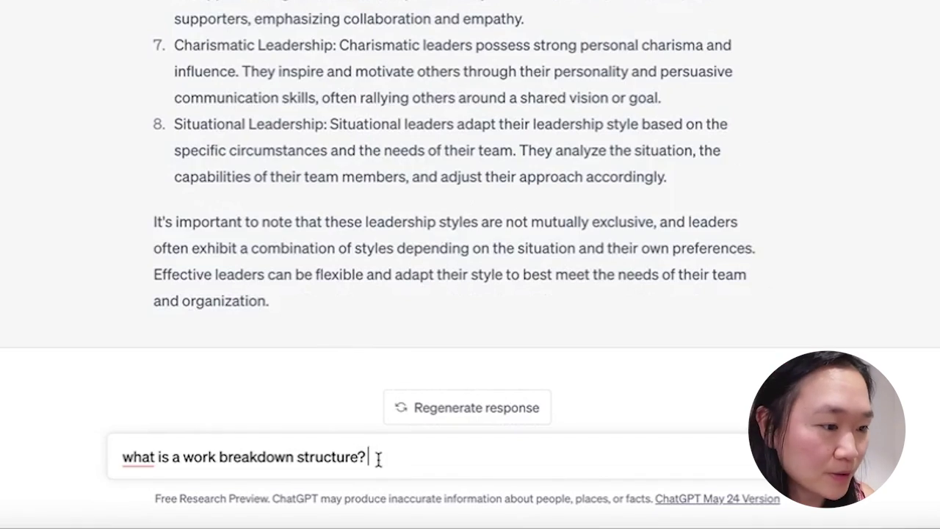
pyautogui.press('Return')
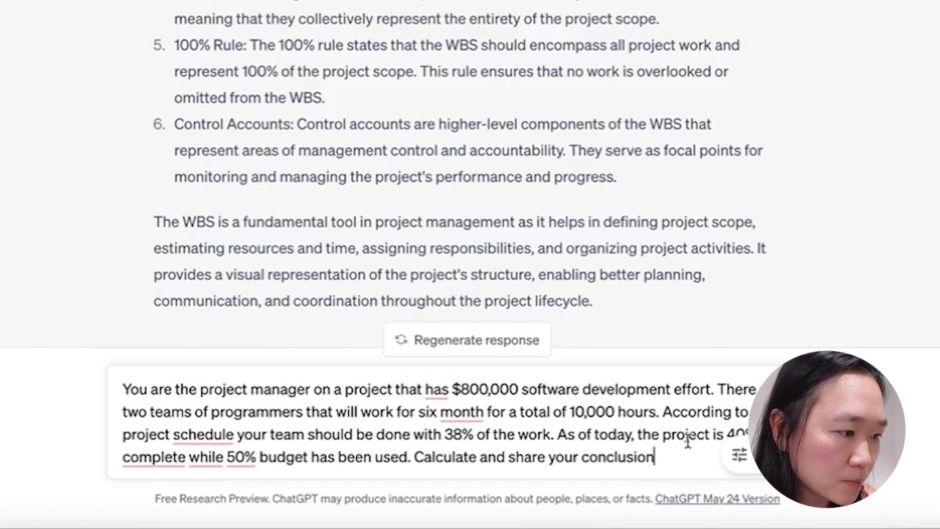
# - Submit the $800,000 software project scenario (40% complete, 50% budget spent) for conclusions
pyautogui.press('Return')
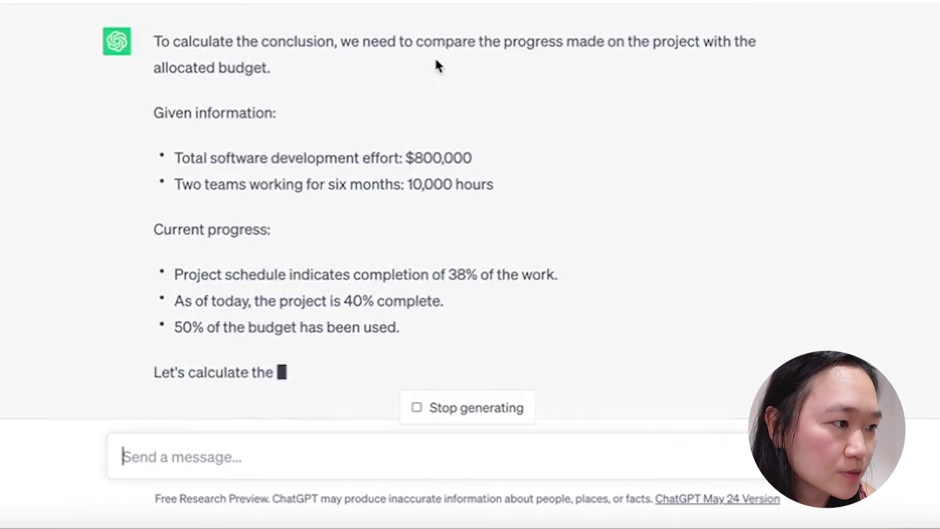
# - Scroll back up and highlight the project scenario prompt text to review it
pyautogui.scroll(2, 435, 64)
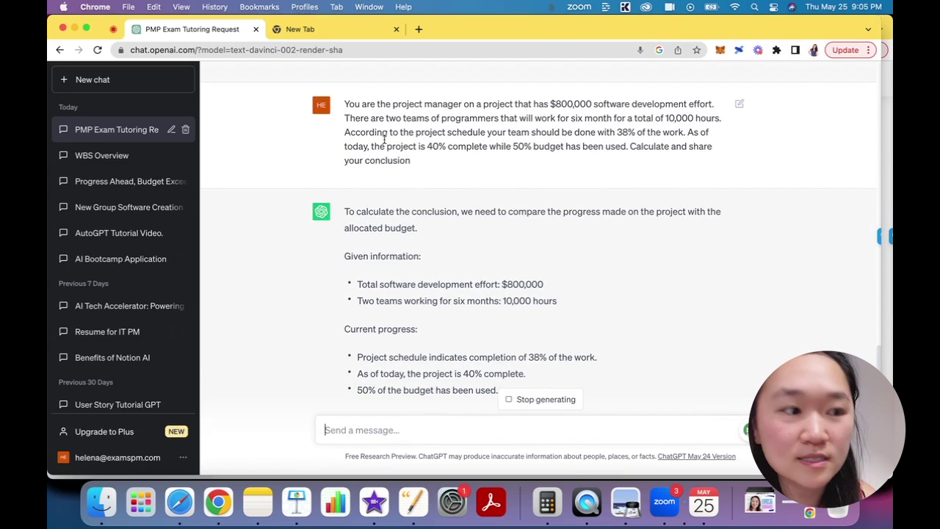
pyautogui.moveTo(407, 109); pyautogui.dragTo(384, 111)
pyautogui.click(409, 157)
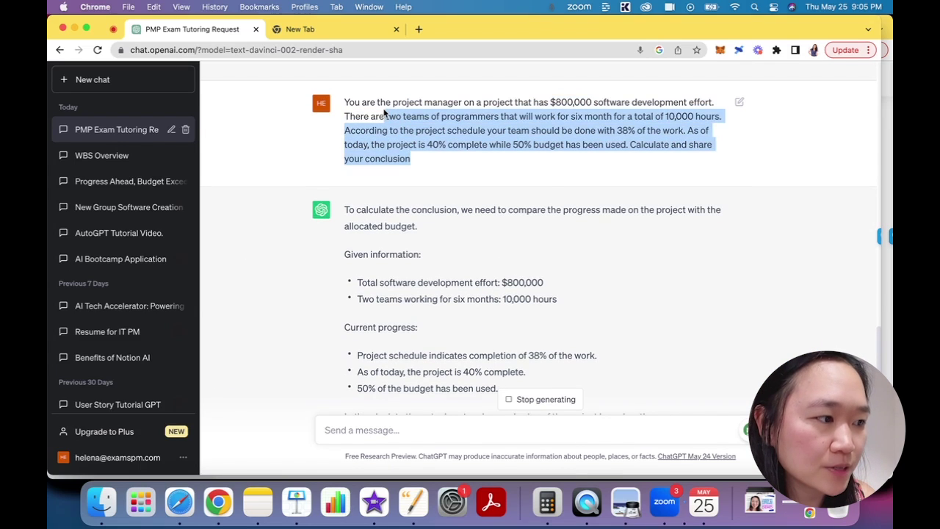
pyautogui.click(360, 124)
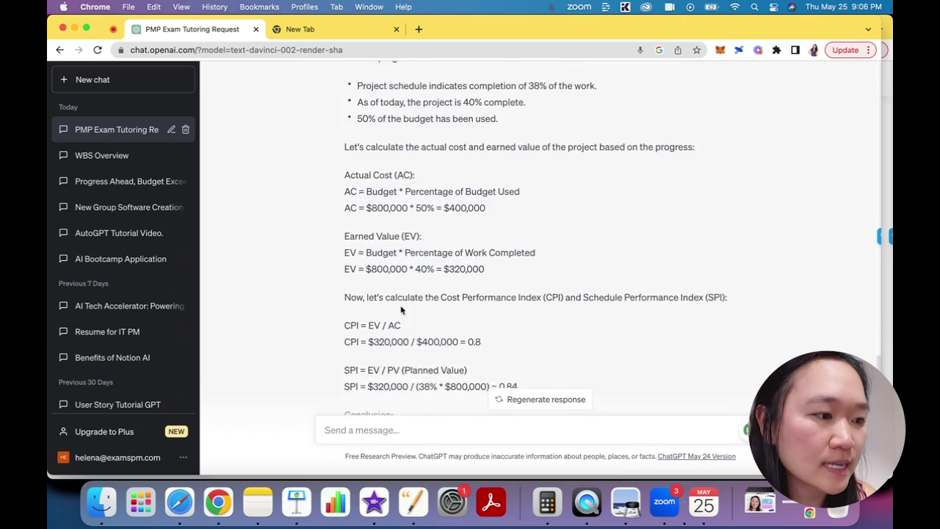
# - Read the CPI 0.8, SPI 0.84 analysis and send "summarize pmbok 7th edition for me"
pyautogui.scroll(-3, 400, 310)
pyautogui.scroll(-4, 401, 310)
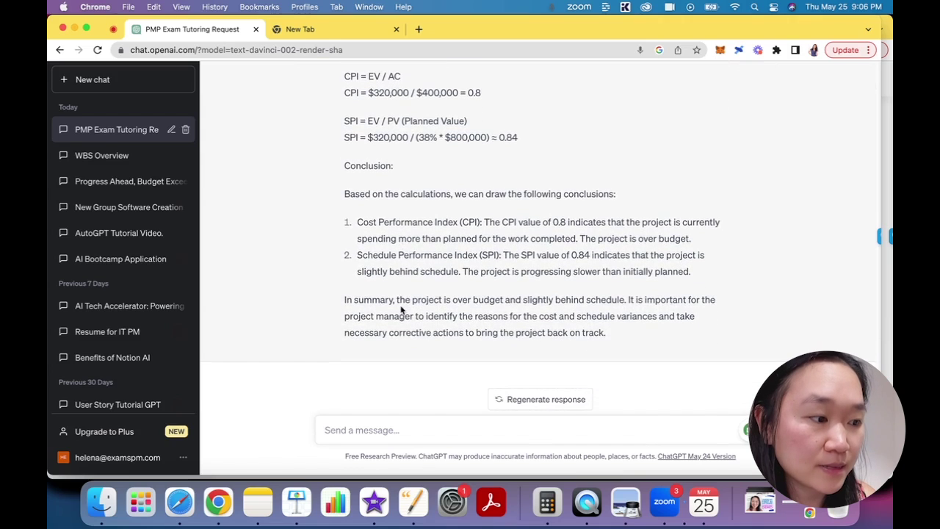
pyautogui.scroll(6, 401, 309)
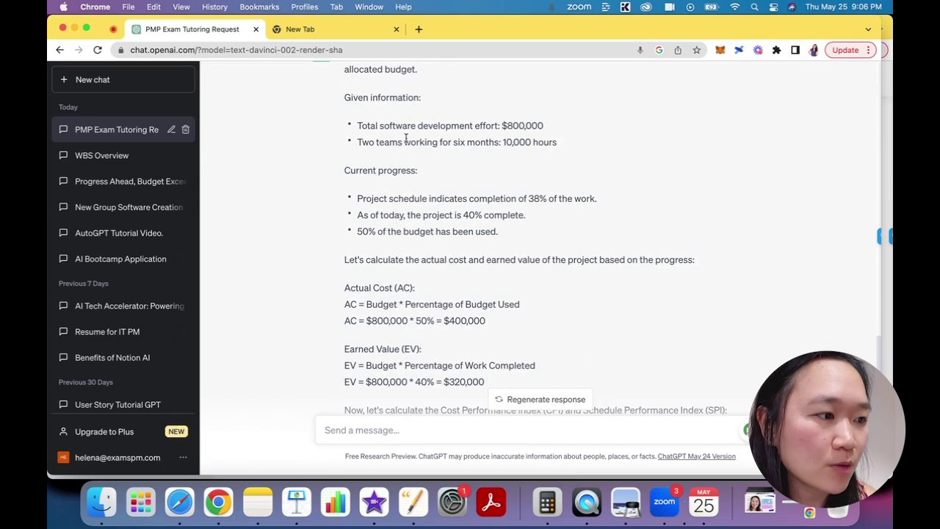
pyautogui.scroll(-10, 408, 211)
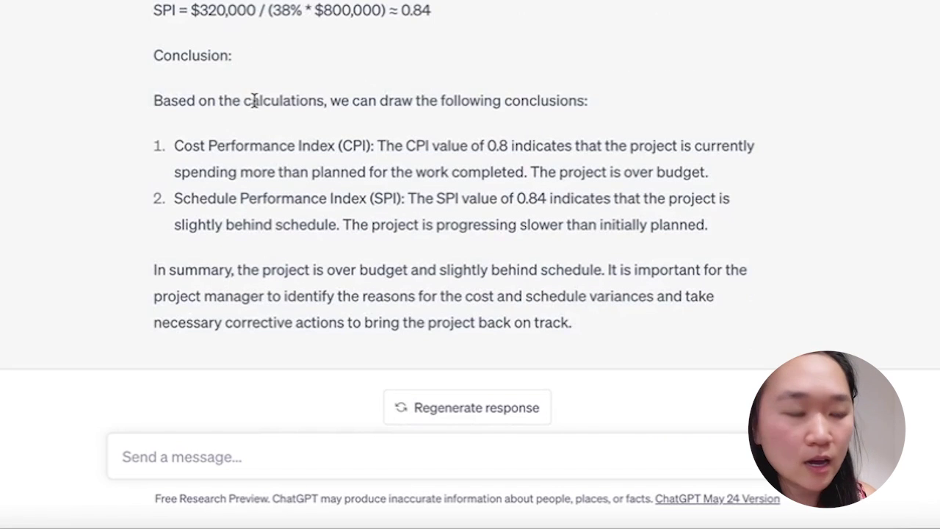
pyautogui.scroll(-1, 252, 199)
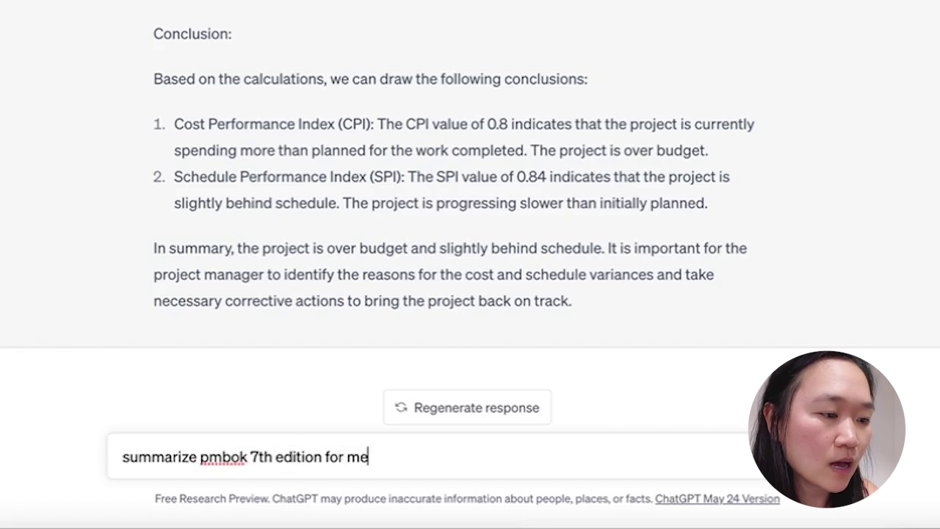
pyautogui.press('Return')
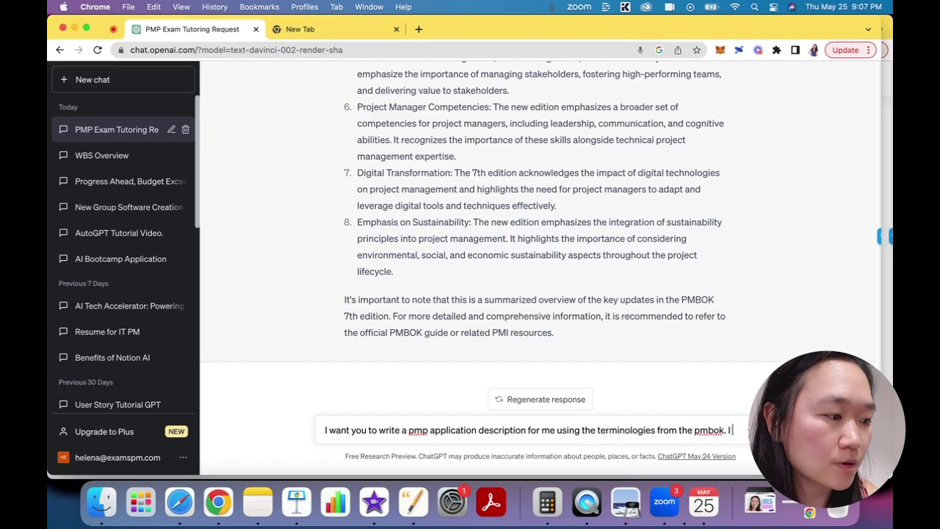
# - Continue typing the six-week PMP study plan request, adding "worked"
pyautogui.write('worked')
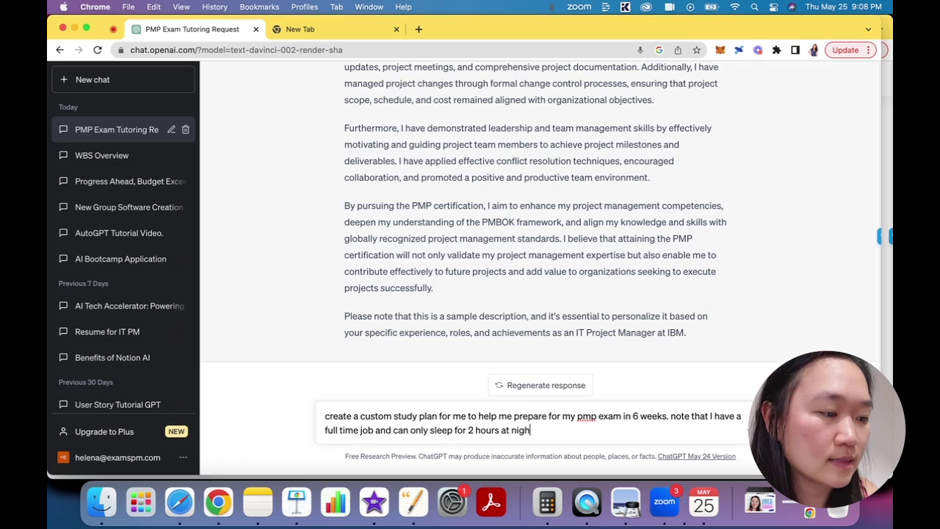
# - Send the six-week study plan request and scroll through the generated weekly schedule
pyautogui.press('Return')
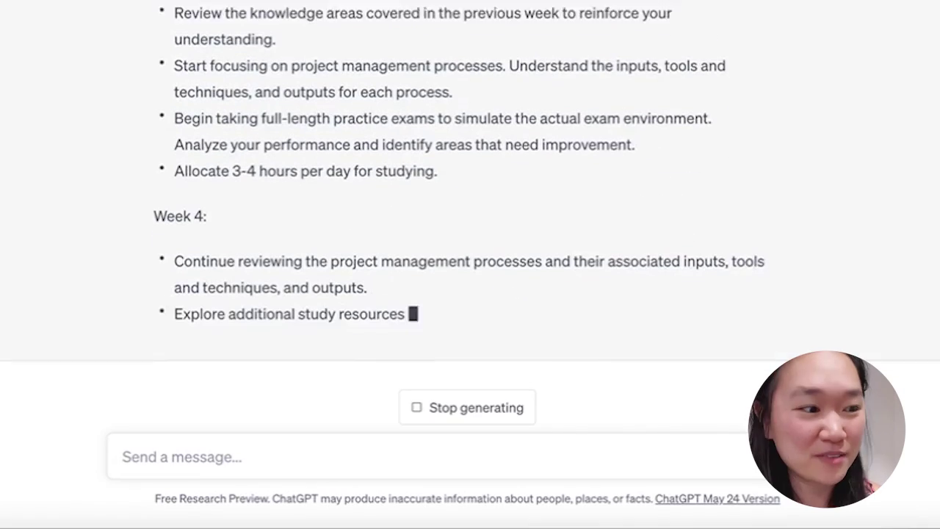
pyautogui.scroll(5, 470, 221)
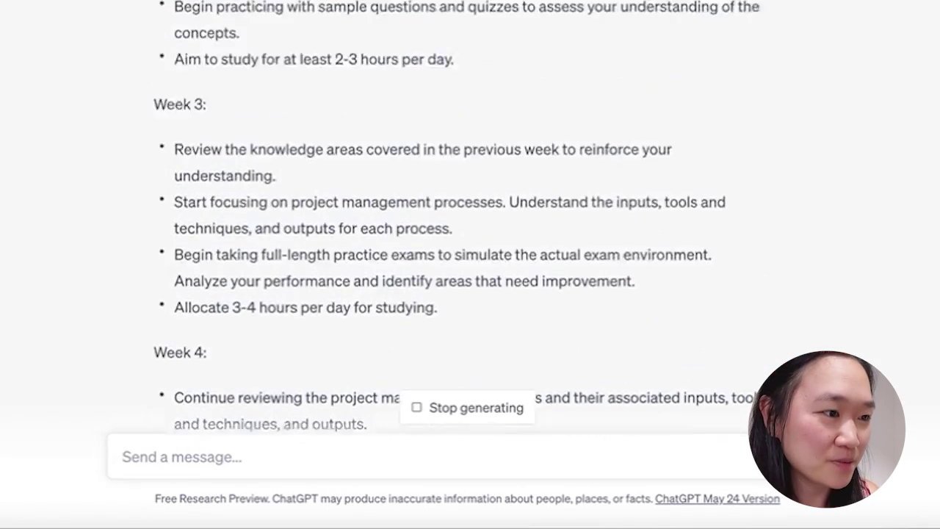
pyautogui.scroll(2, 470, 220)
pyautogui.scroll(-8, 470, 220)
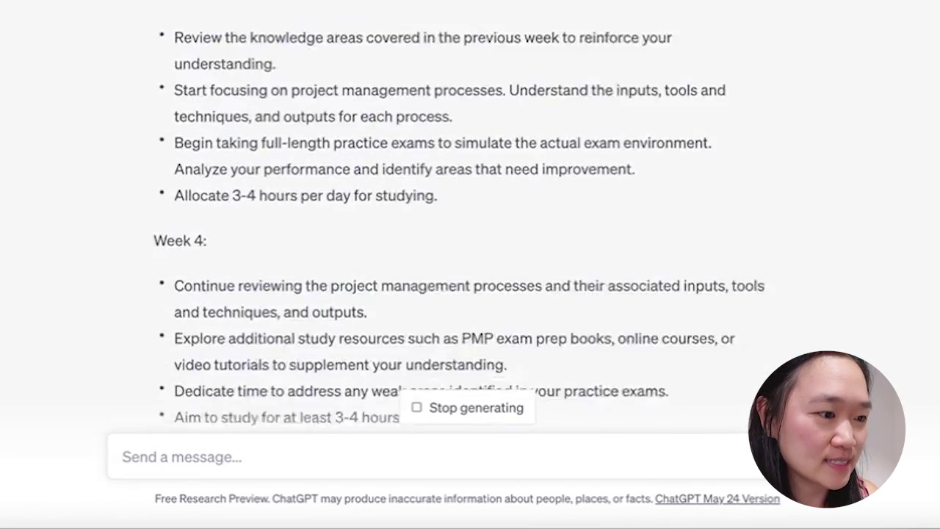